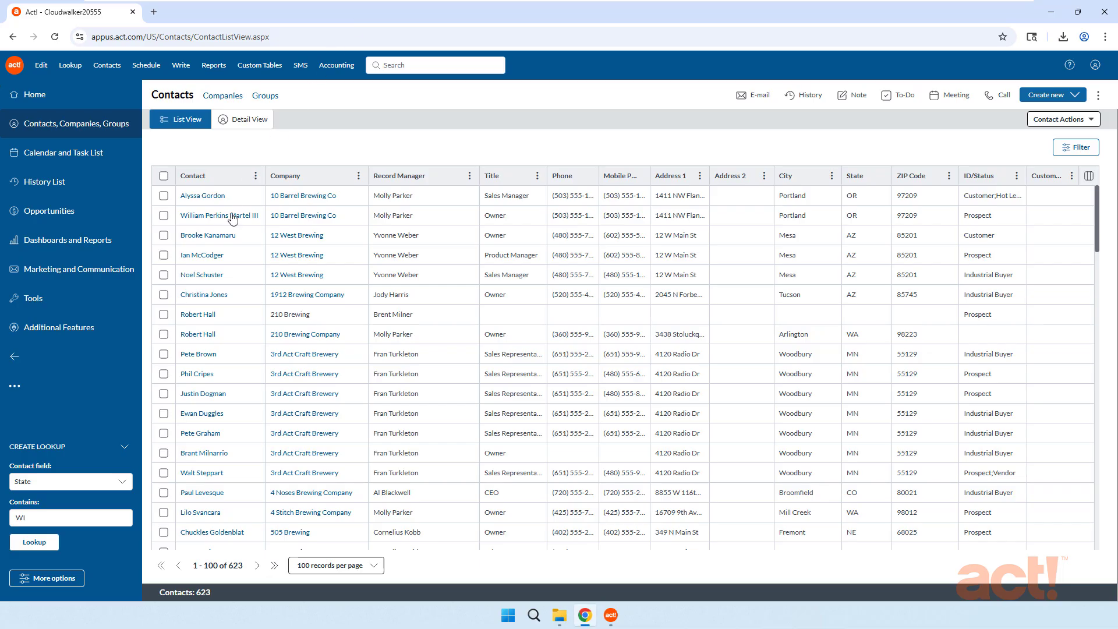
Step: Open the Scan for Duplicates database tool
{"action": "left_click", "coordinate": [34, 299]}
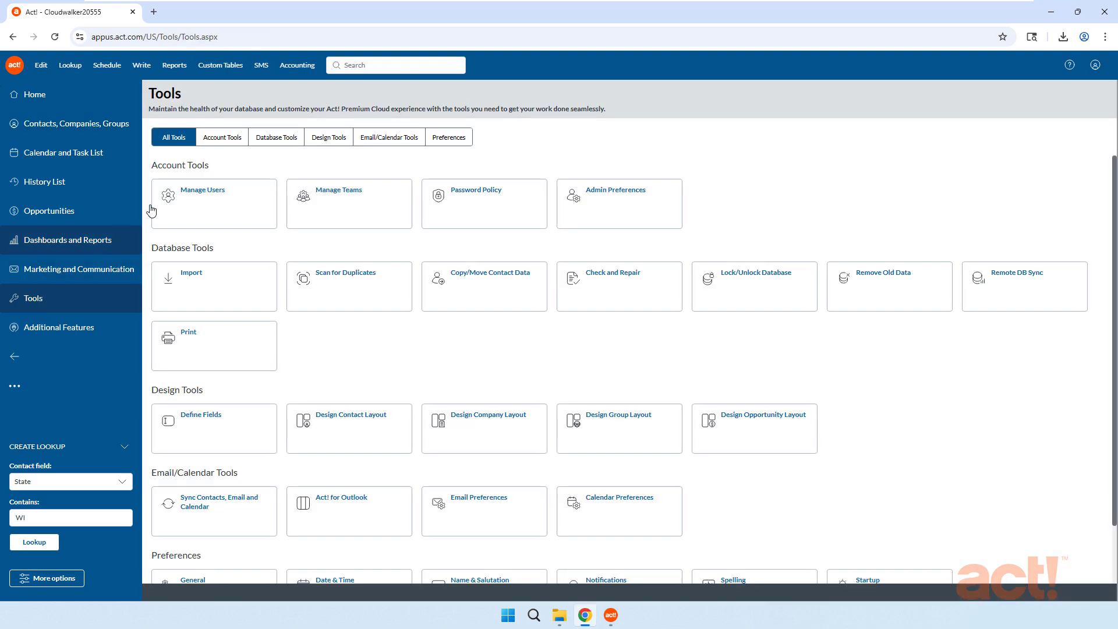
{"action": "left_click", "coordinate": [279, 142]}
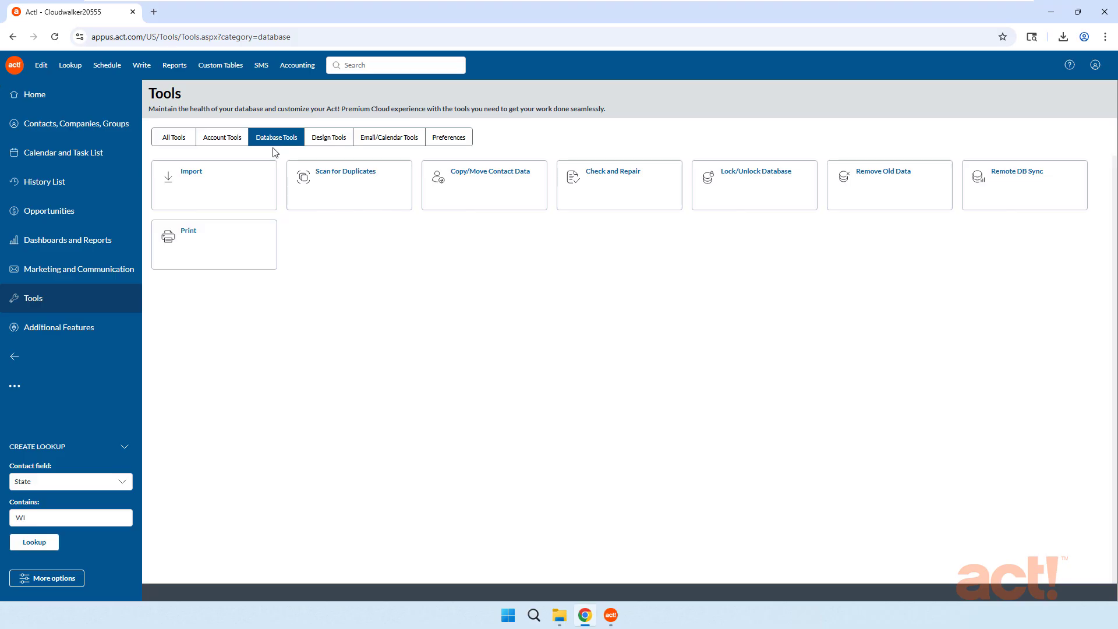
{"action": "left_click", "coordinate": [355, 193]}
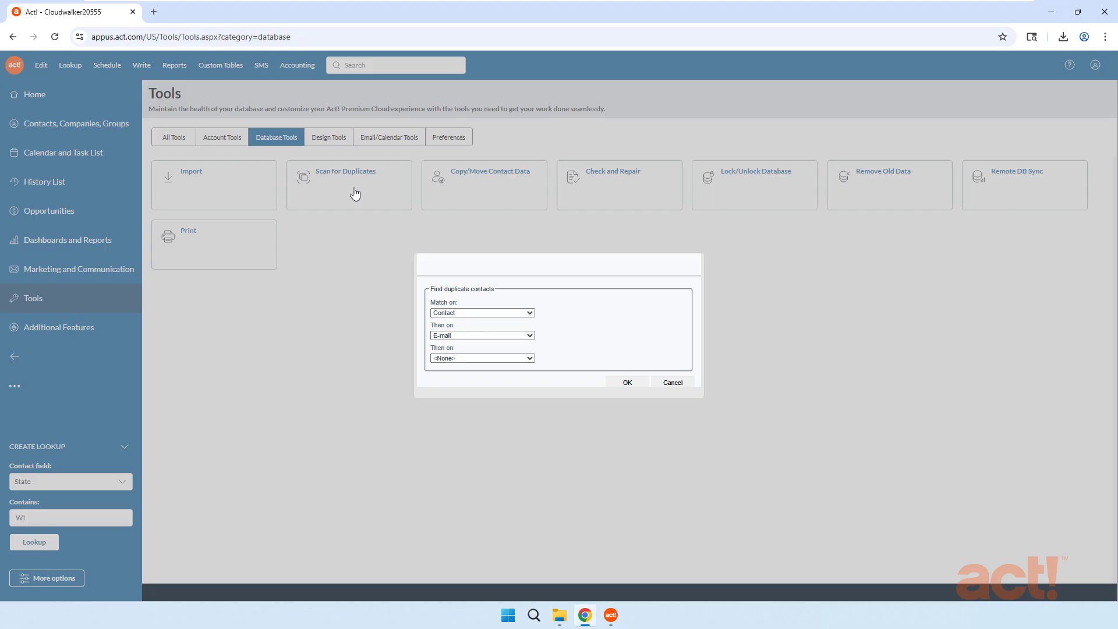
Step: Set the duplicate contact scan to match on E-mail only, with <None> as the second criterion
{"action": "left_click", "coordinate": [457, 335]}
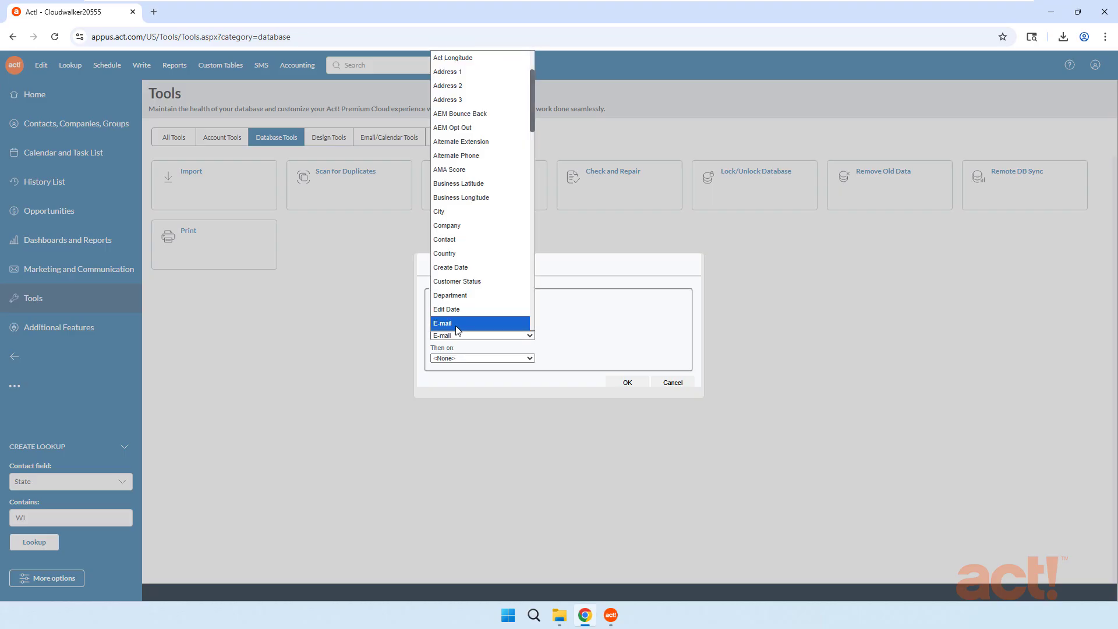
{"action": "scroll", "coordinate": [455, 175], "scroll_direction": "up", "scroll_amount": 2}
{"action": "left_click", "coordinate": [445, 59]}
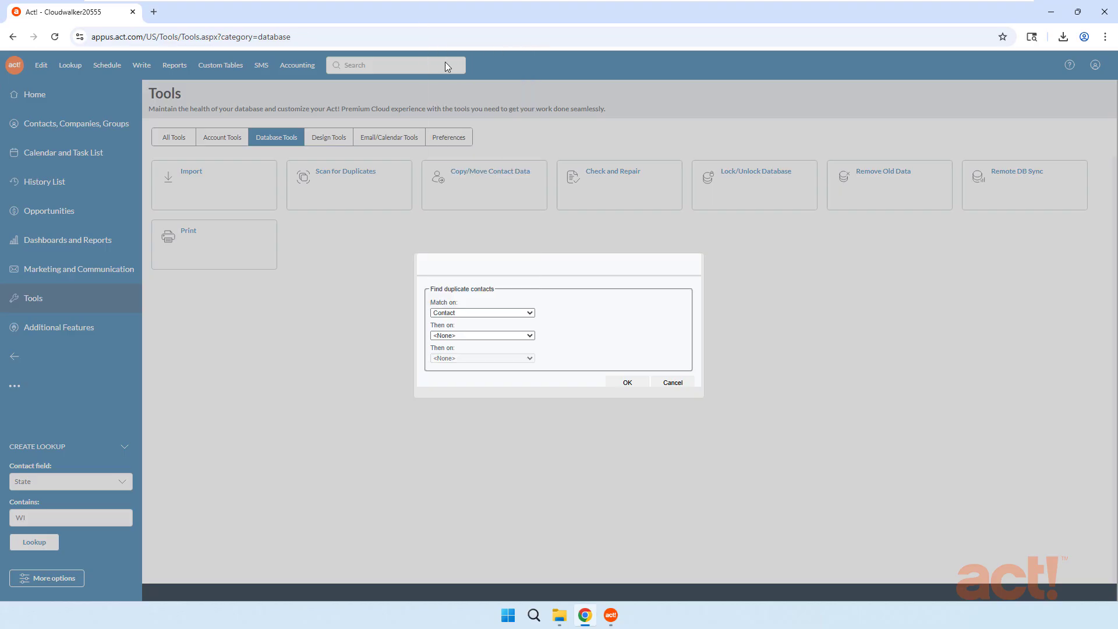
{"action": "left_click", "coordinate": [476, 315]}
{"action": "scroll", "coordinate": [452, 524], "scroll_direction": "down", "scroll_amount": 4}
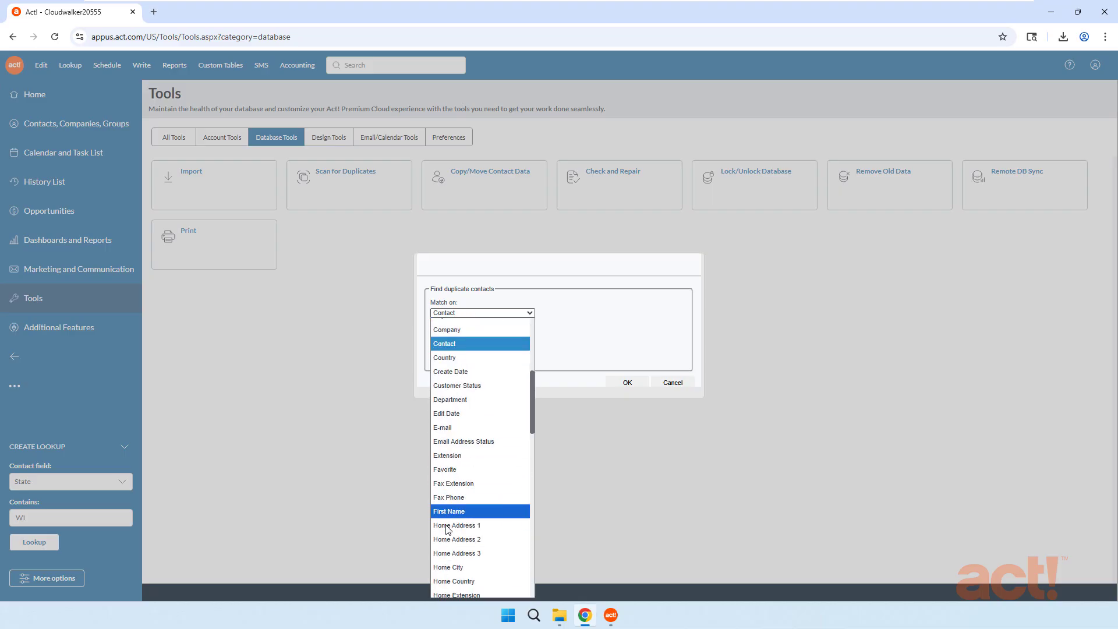
{"action": "left_click", "coordinate": [454, 428]}
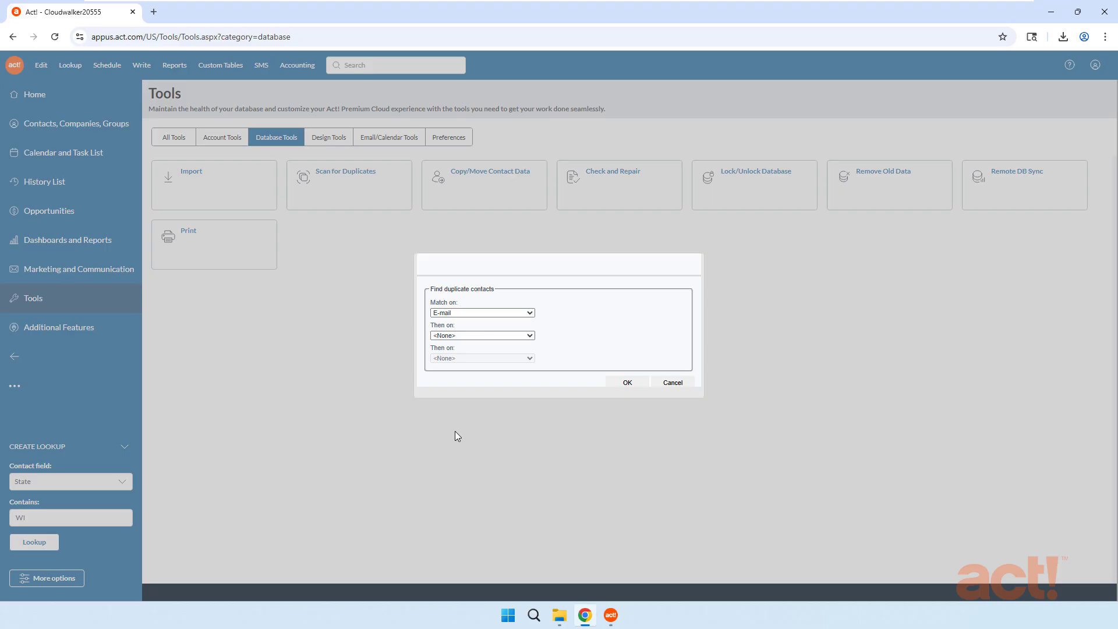
Step: Set the duplicate scan to match on Contact and then on E-mail, and run it
{"action": "left_click", "coordinate": [463, 314]}
{"action": "left_click", "coordinate": [460, 505]}
{"action": "left_click", "coordinate": [474, 336]}
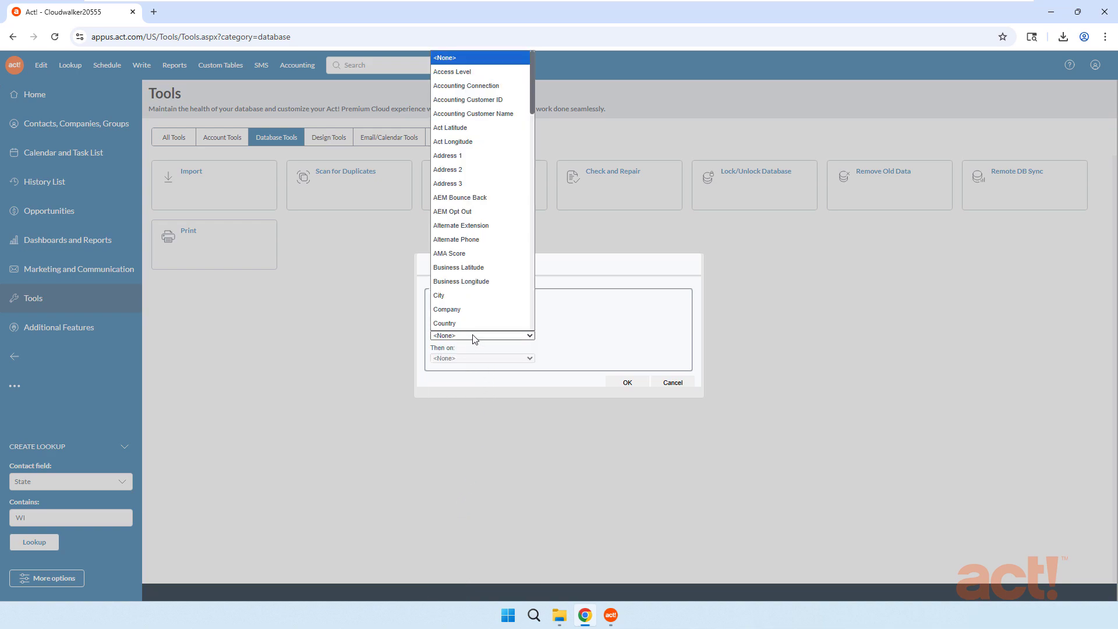
{"action": "scroll", "coordinate": [466, 297], "scroll_direction": "down", "scroll_amount": 4}
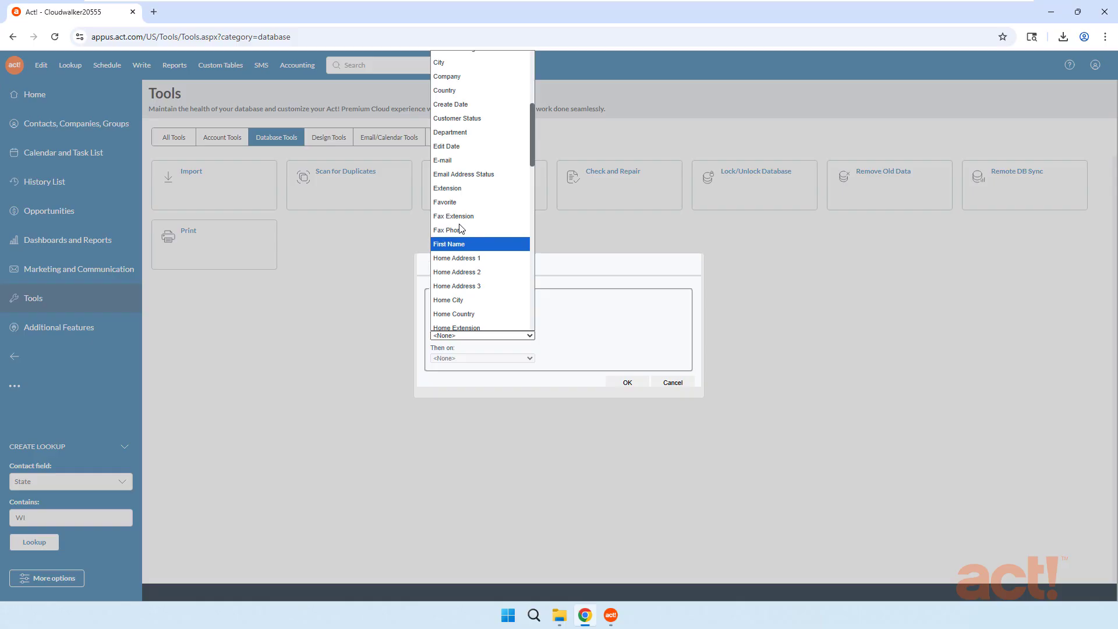
{"action": "left_click", "coordinate": [459, 160]}
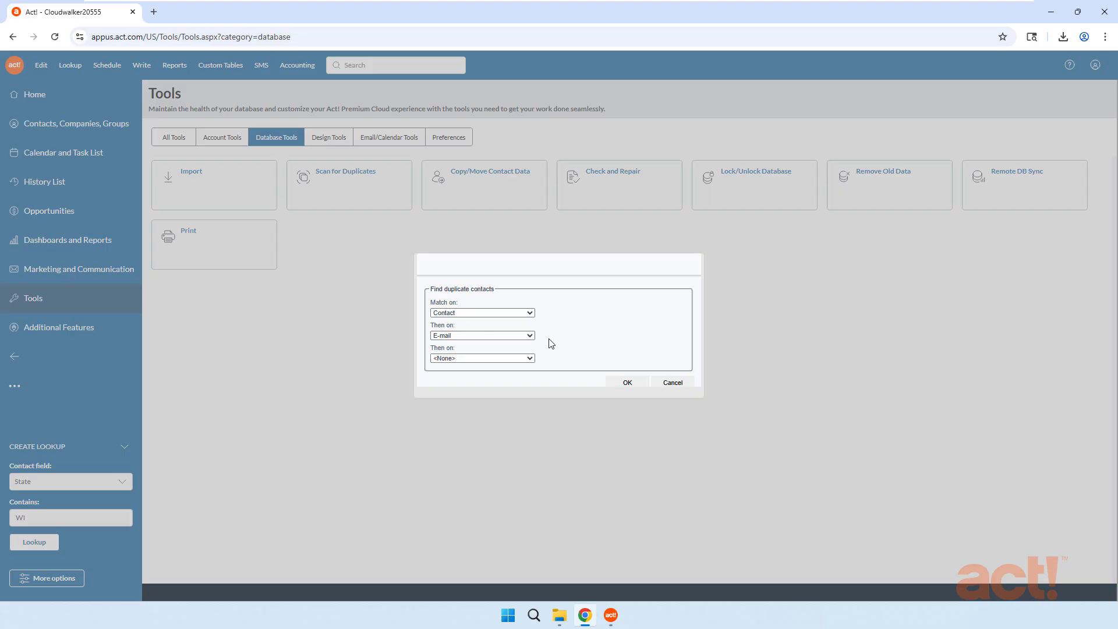
{"action": "left_click", "coordinate": [626, 383]}
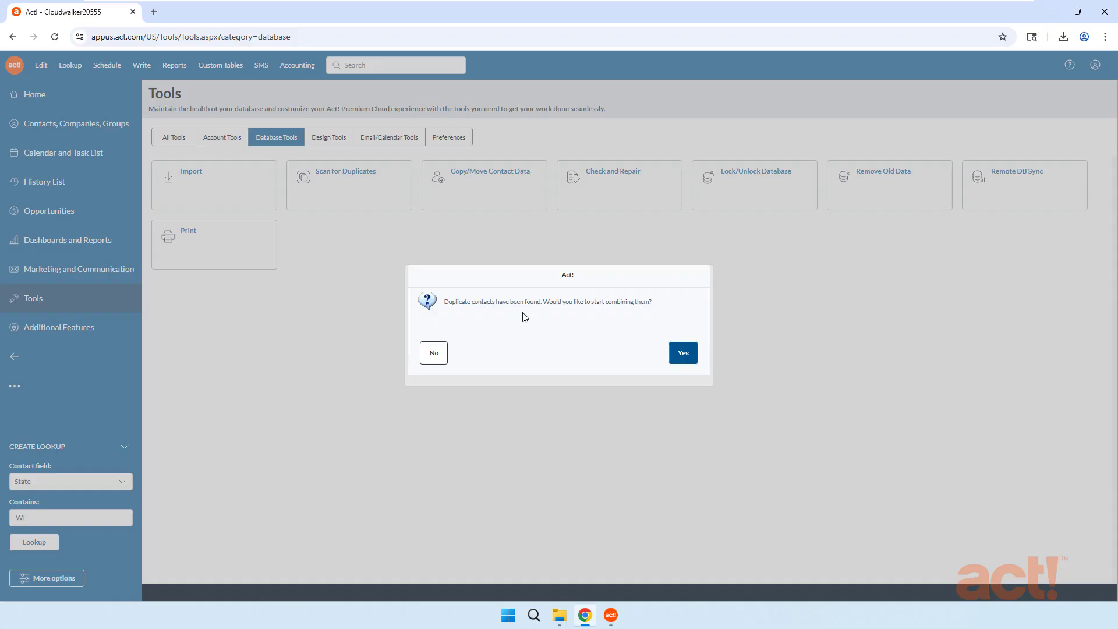
Step: Start combining the duplicates and select both the 210 Brewing Company and 210 Brewing contact records
{"action": "left_click", "coordinate": [684, 356]}
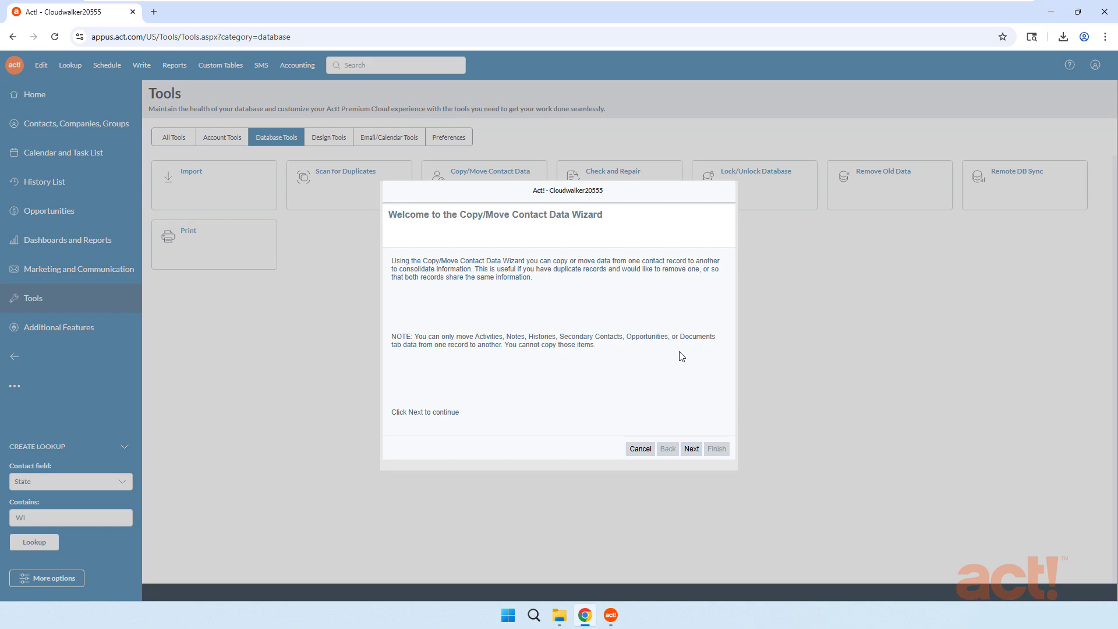
{"action": "left_click", "coordinate": [692, 450]}
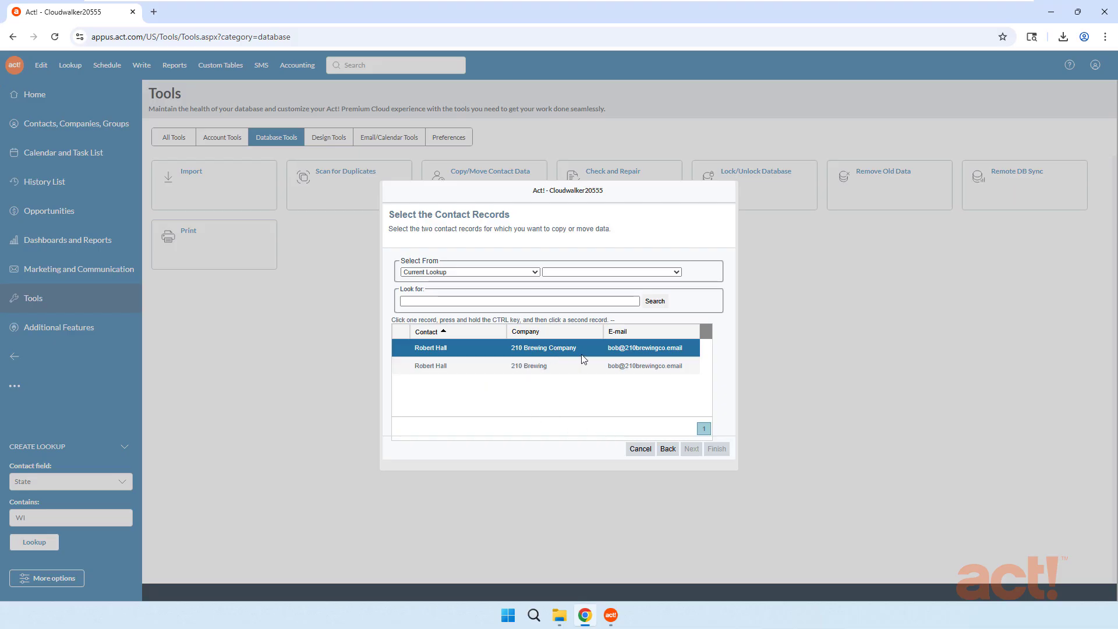
{"action": "left_click", "coordinate": [487, 366], "text": "ctrl"}
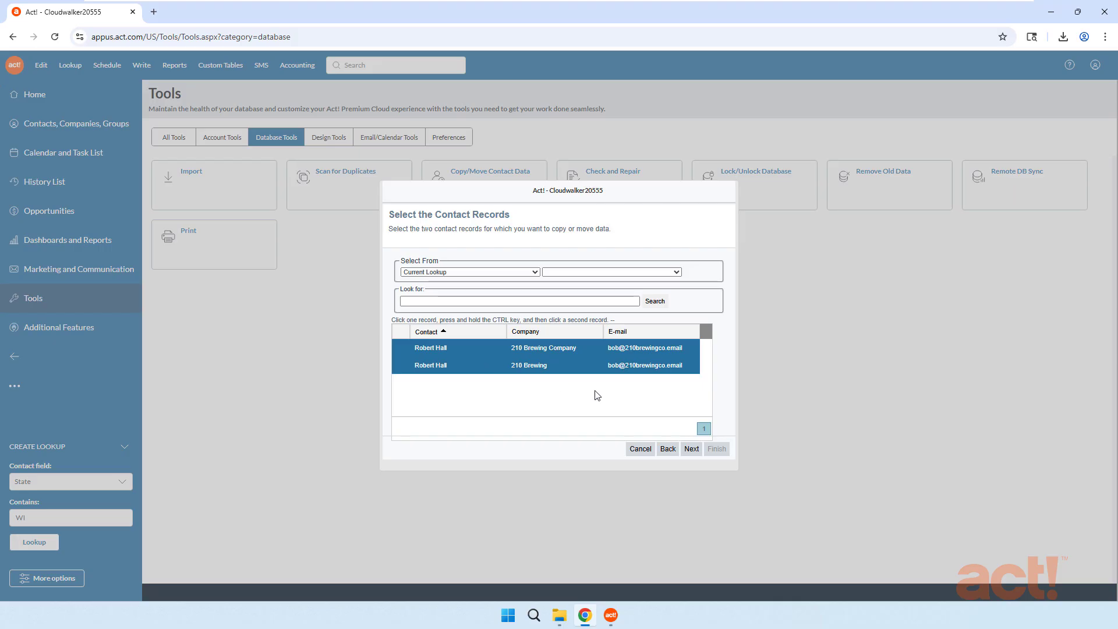
Step: Set the copy direction for the selected records to Copy Contact 2 to Contact 1
{"action": "left_click", "coordinate": [691, 449]}
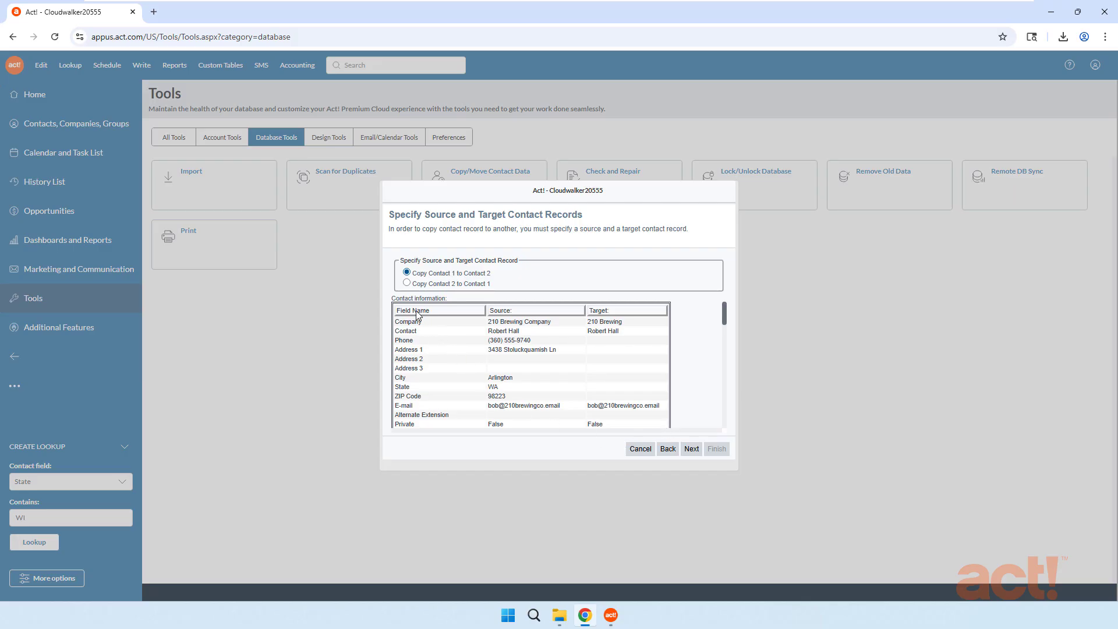
{"action": "left_click", "coordinate": [407, 284]}
{"action": "left_click", "coordinate": [692, 449]}
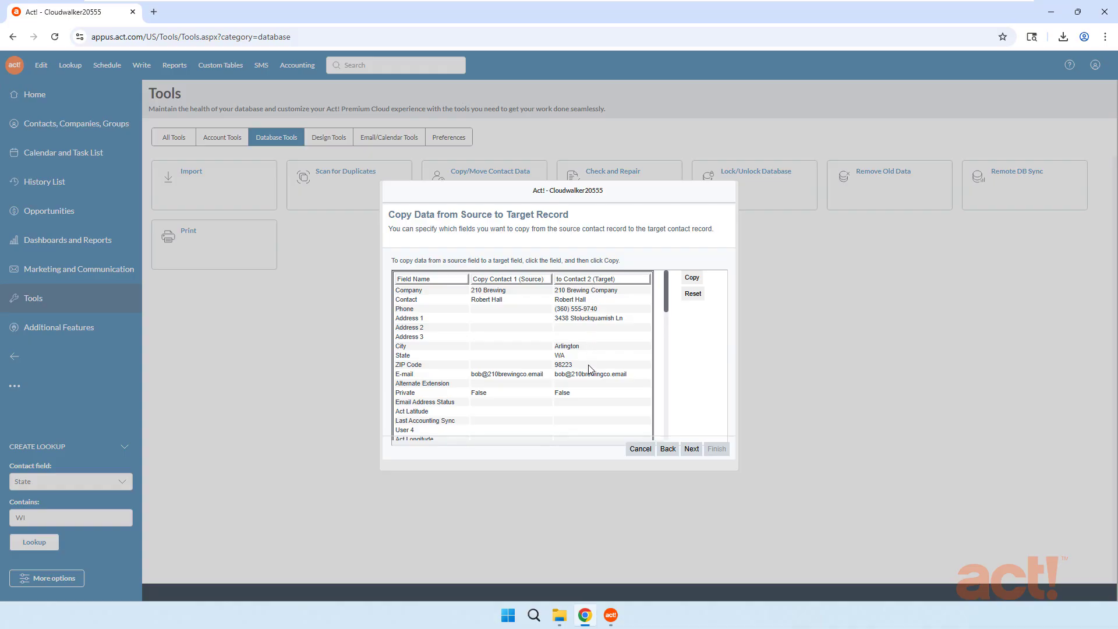
Step: Copy the ID/Status and Referred By values from the source record to the target record, and review the remaining fields
{"action": "scroll", "coordinate": [596, 349], "scroll_direction": "down", "scroll_amount": 2}
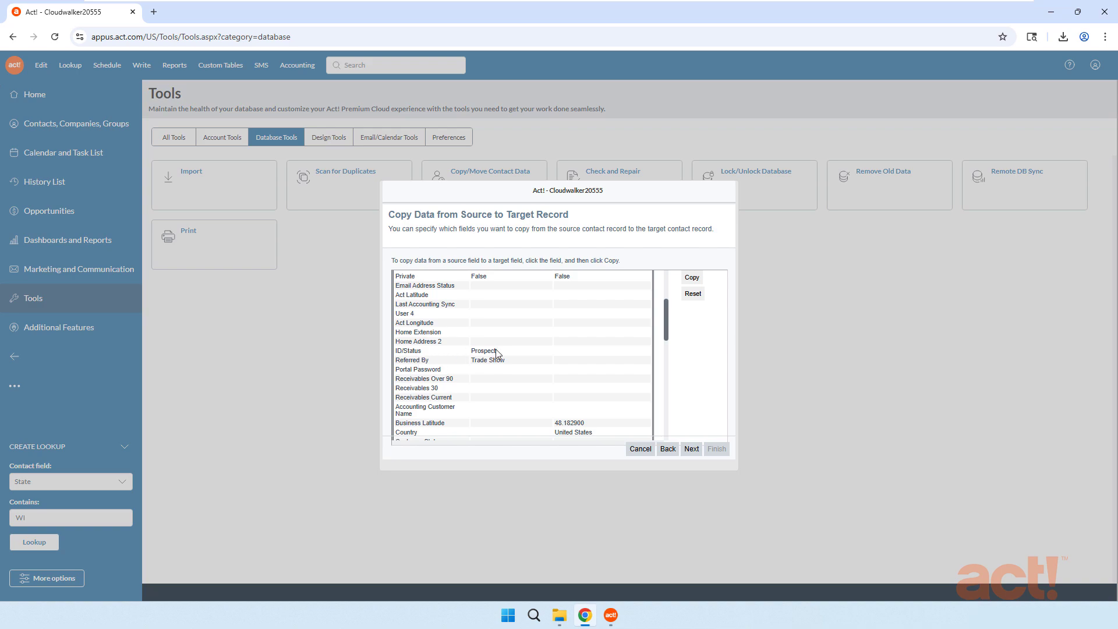
{"action": "left_click", "coordinate": [536, 353]}
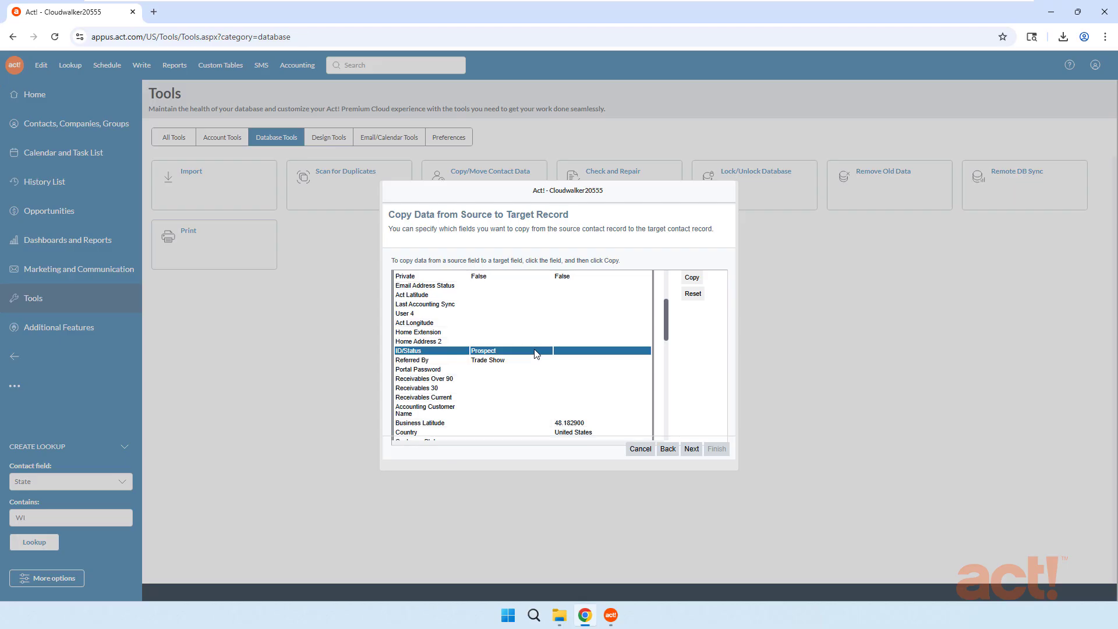
{"action": "left_click", "coordinate": [692, 278]}
{"action": "left_click", "coordinate": [531, 365]}
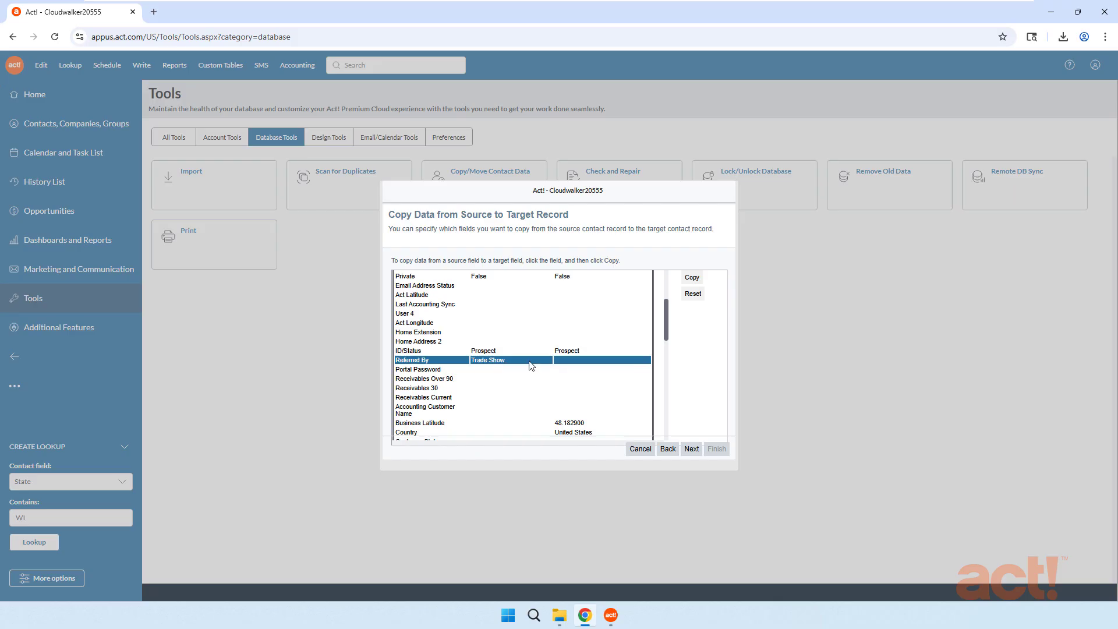
{"action": "left_click", "coordinate": [693, 279]}
{"action": "left_click_drag", "start_coordinate": [669, 331], "coordinate": [667, 441]}
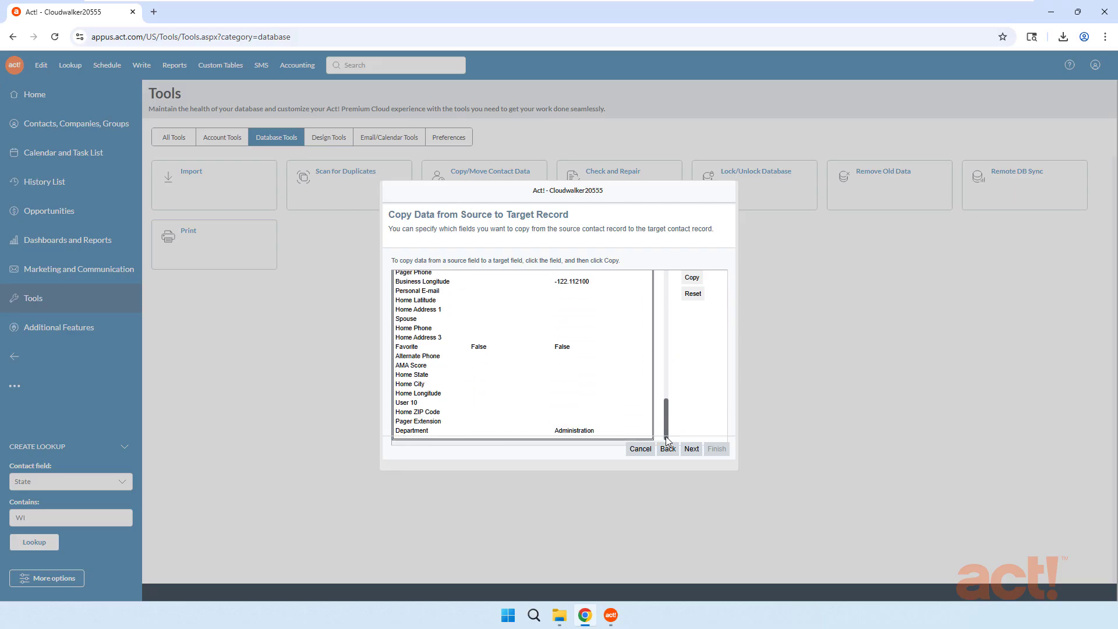
{"action": "scroll", "coordinate": [597, 412], "scroll_direction": "up", "scroll_amount": 15}
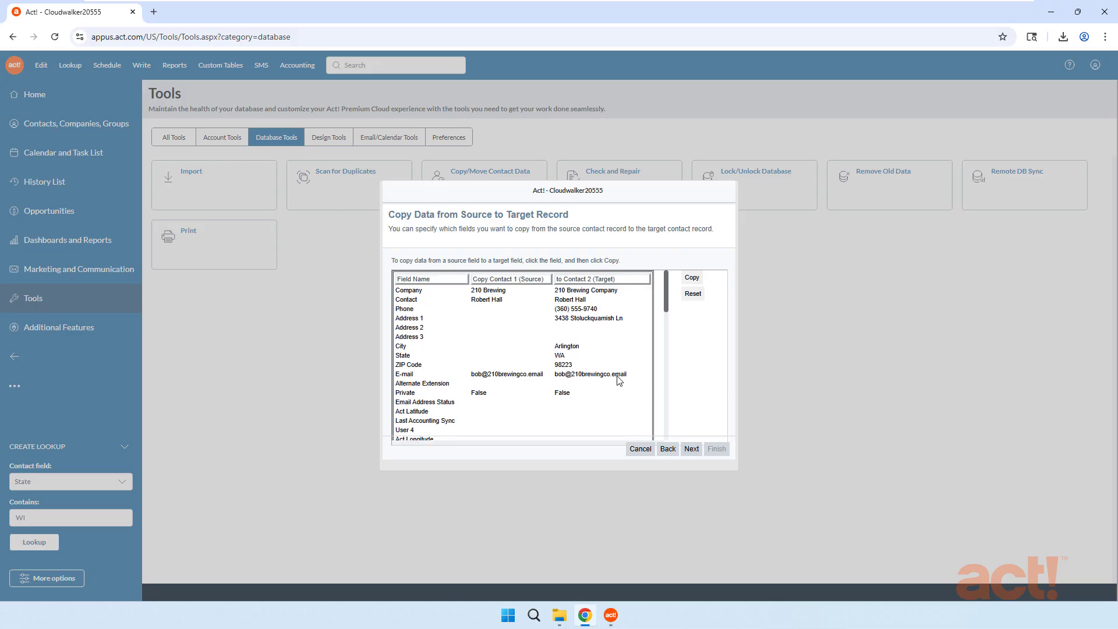
Step: Move all additional items to the target record, delete the source contact record from the database, and finish the wizard
{"action": "left_click", "coordinate": [691, 449]}
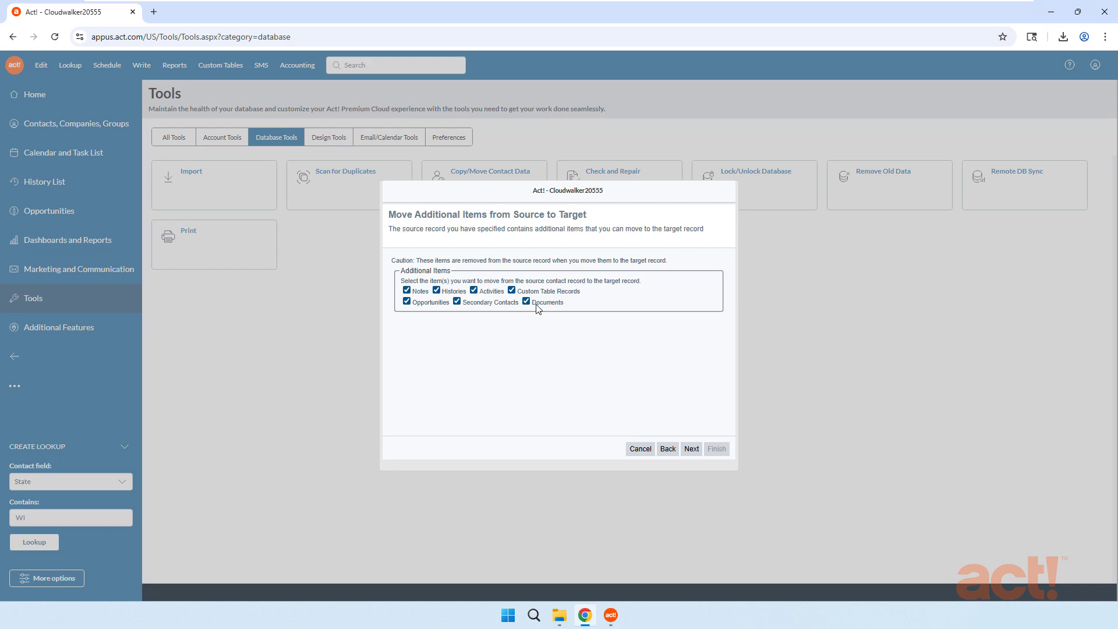
{"action": "left_click", "coordinate": [693, 451]}
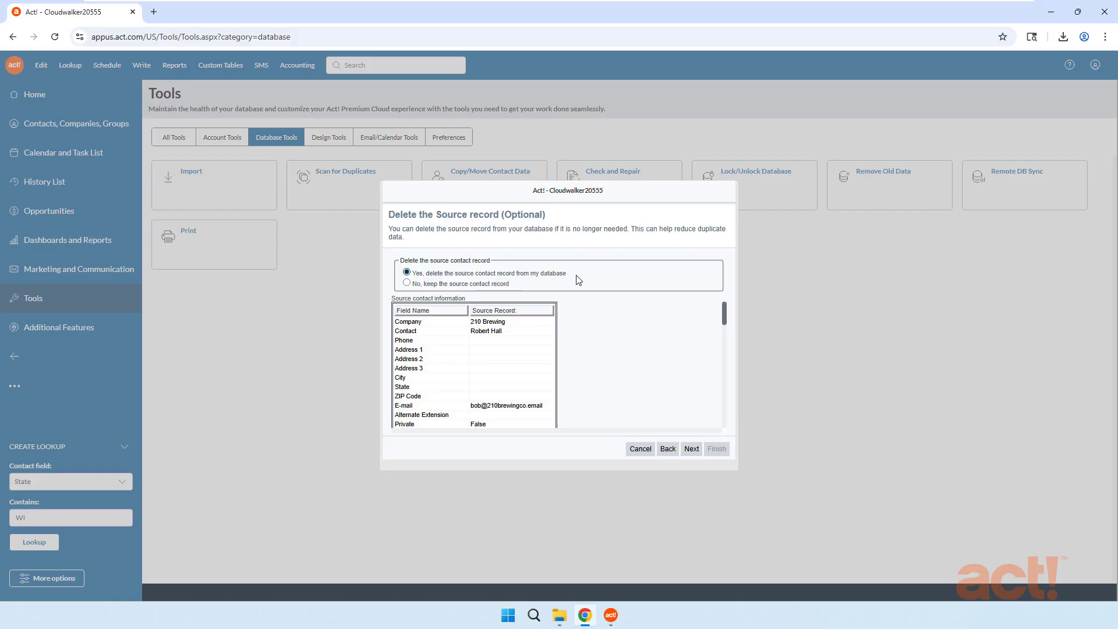
{"action": "left_click", "coordinate": [692, 449]}
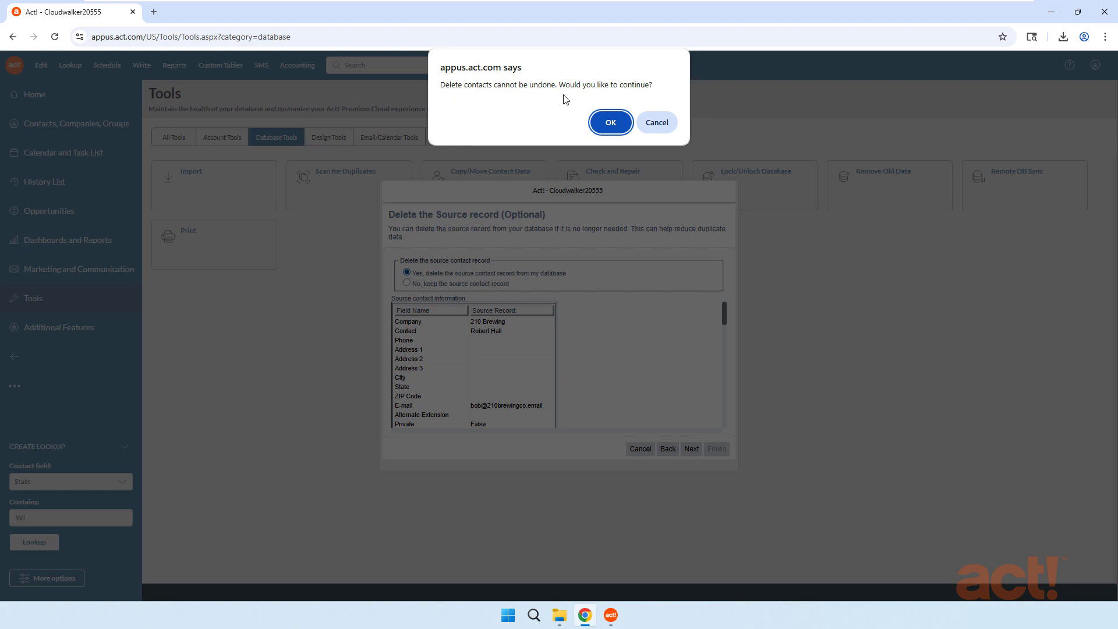
{"action": "left_click", "coordinate": [611, 122]}
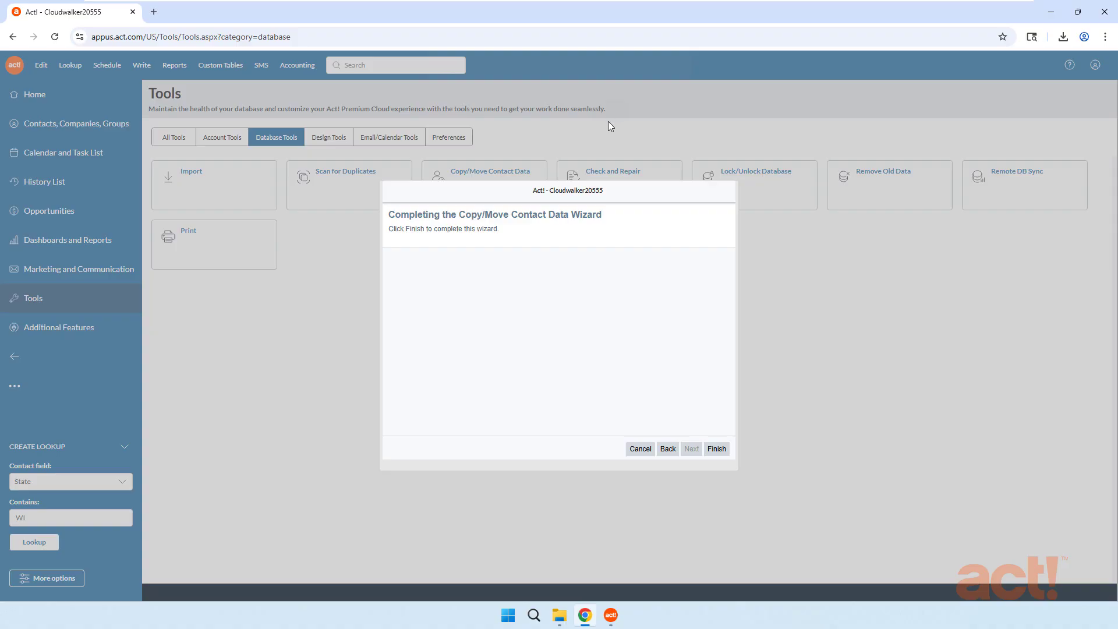
{"action": "left_click", "coordinate": [717, 450]}
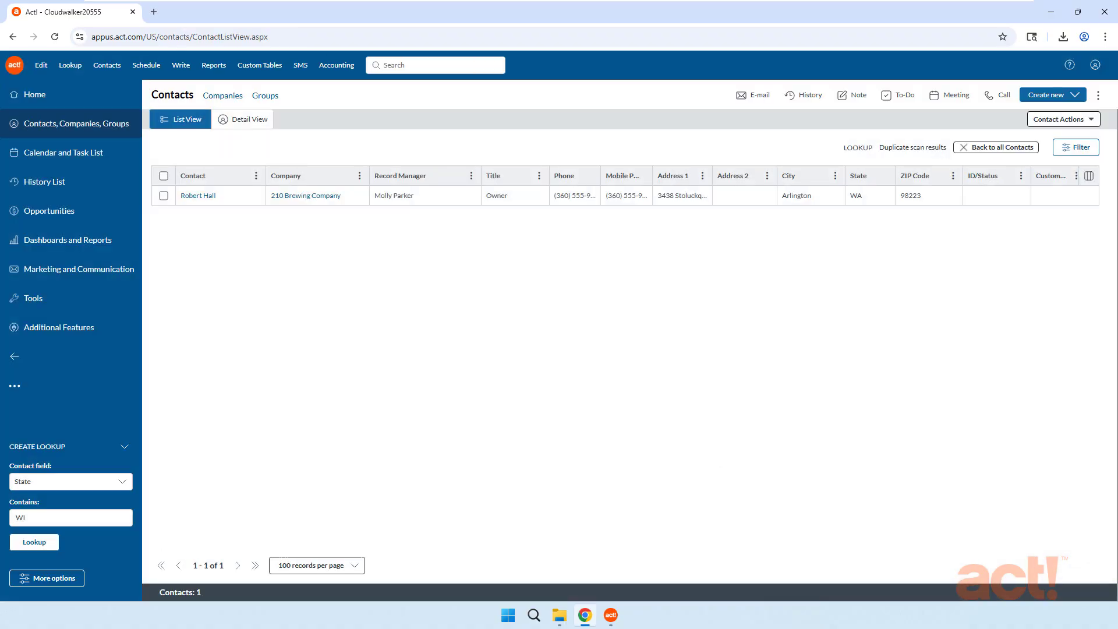
Step: Look up contacts whose Contact field contains the merged contact's last name, and open the 210 Brewing Company record
{"action": "left_click", "coordinate": [59, 483]}
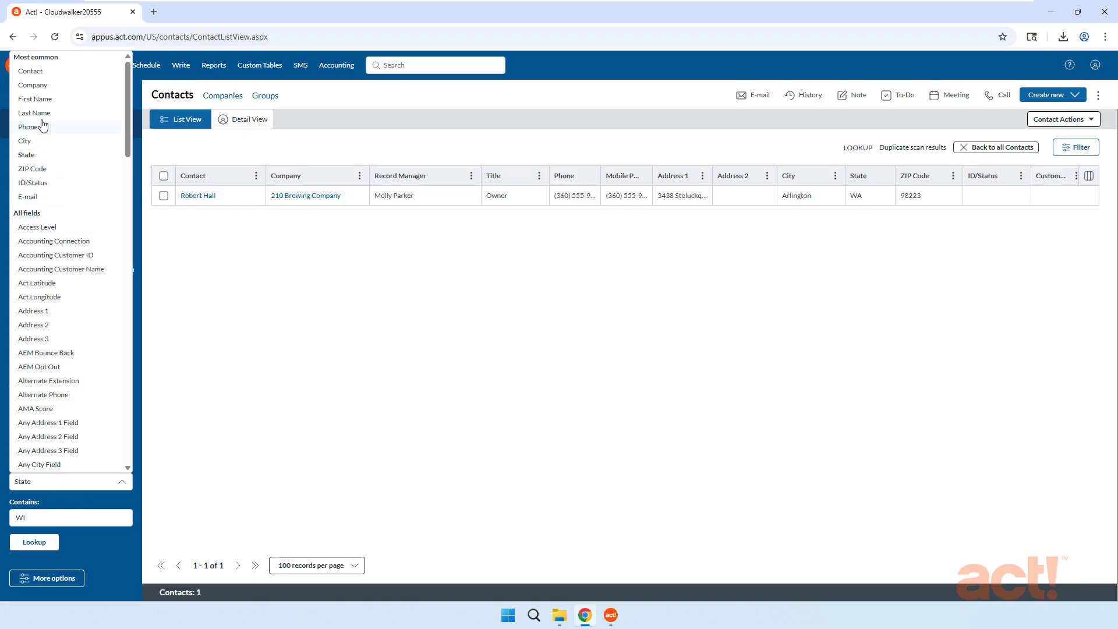
{"action": "left_click", "coordinate": [45, 76]}
{"action": "triple_click", "coordinate": [108, 523]}
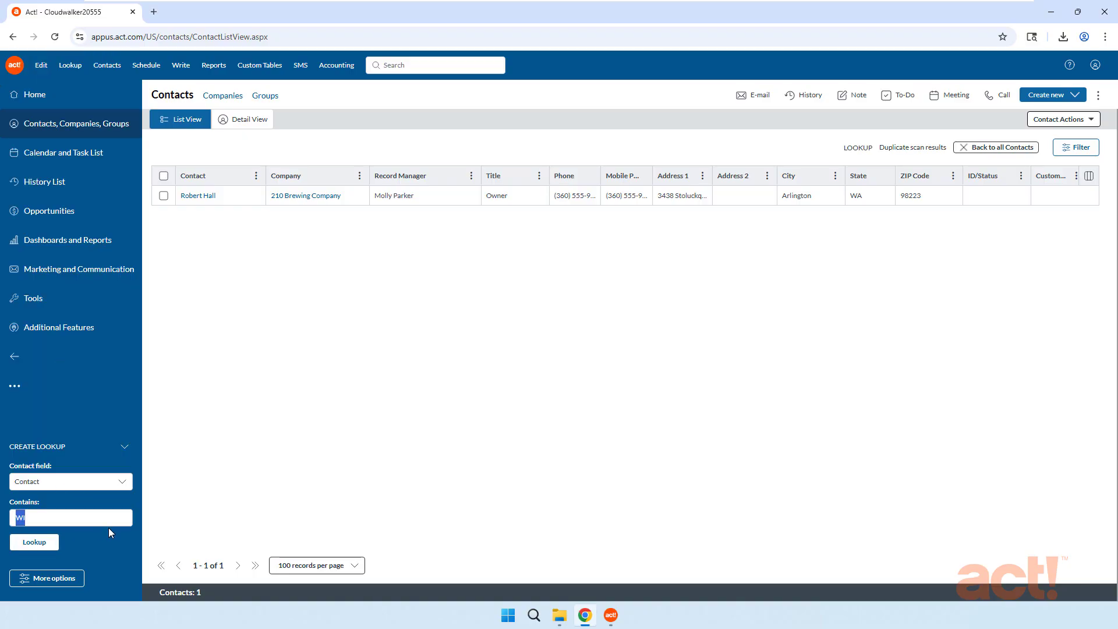
{"action": "type", "text": "hall"}
{"action": "left_click", "coordinate": [47, 543]}
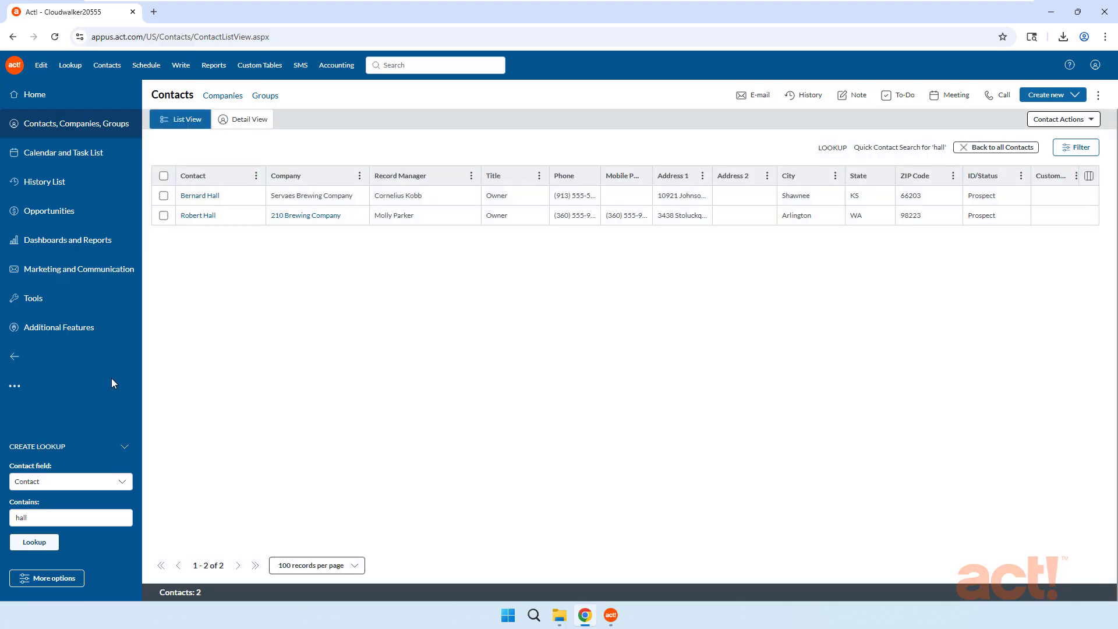
{"action": "left_click", "coordinate": [205, 217]}
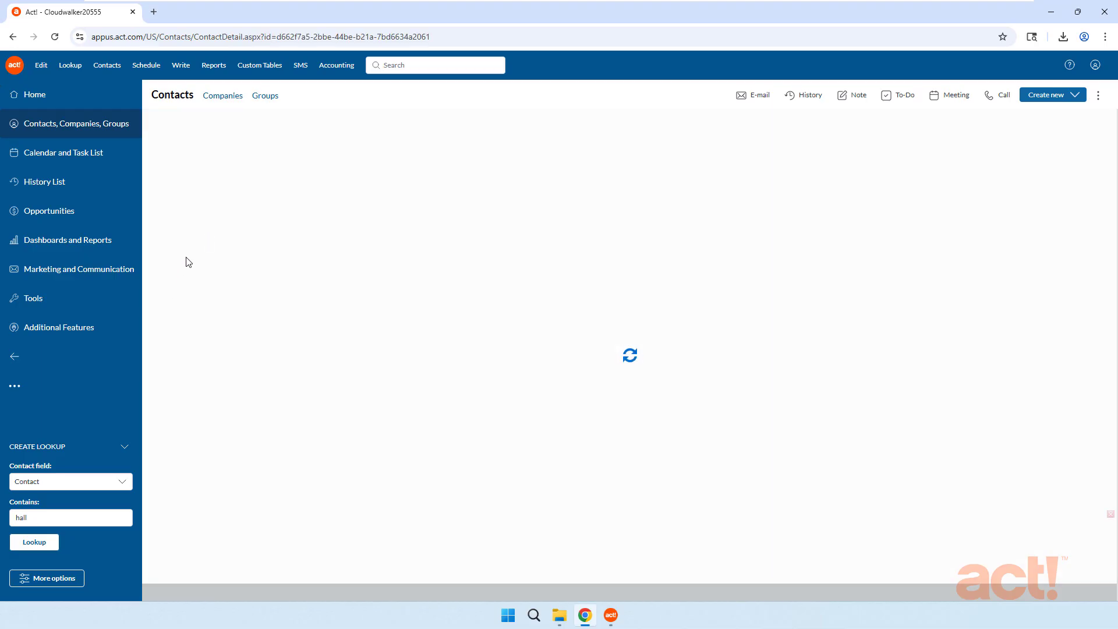